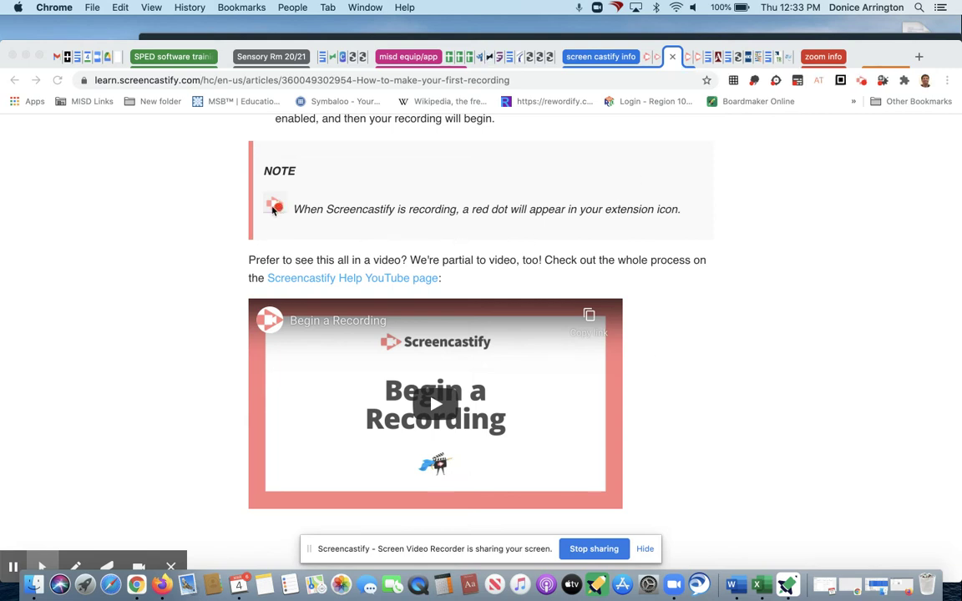
# Minimize the Chrome Screencastify help page to reveal the Boardmaker editor
pyautogui.click(26, 56)
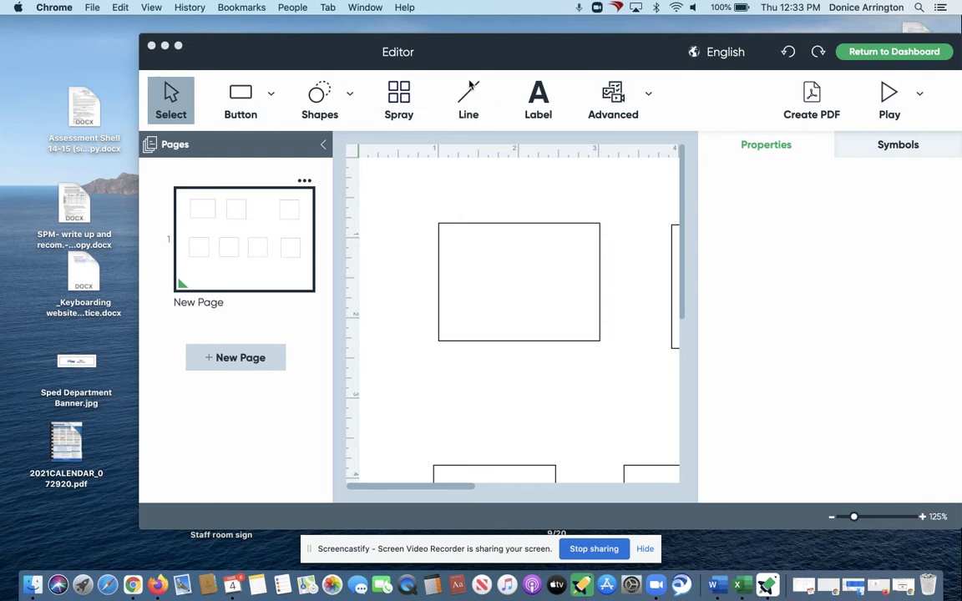
# Select the half-hidden second button in the top row and label it 'Hamburger'
pyautogui.click(528, 209)
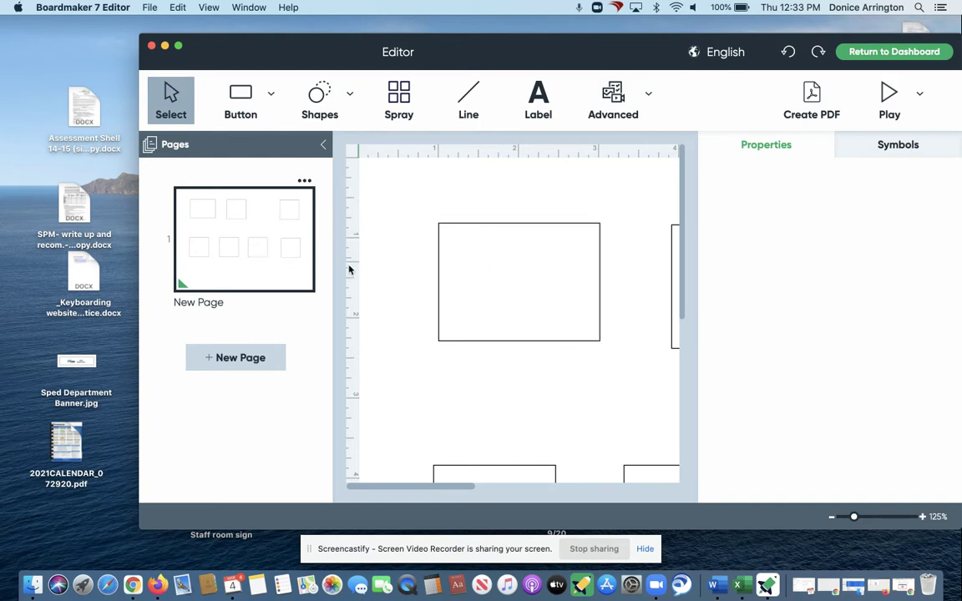
pyautogui.click(547, 285)
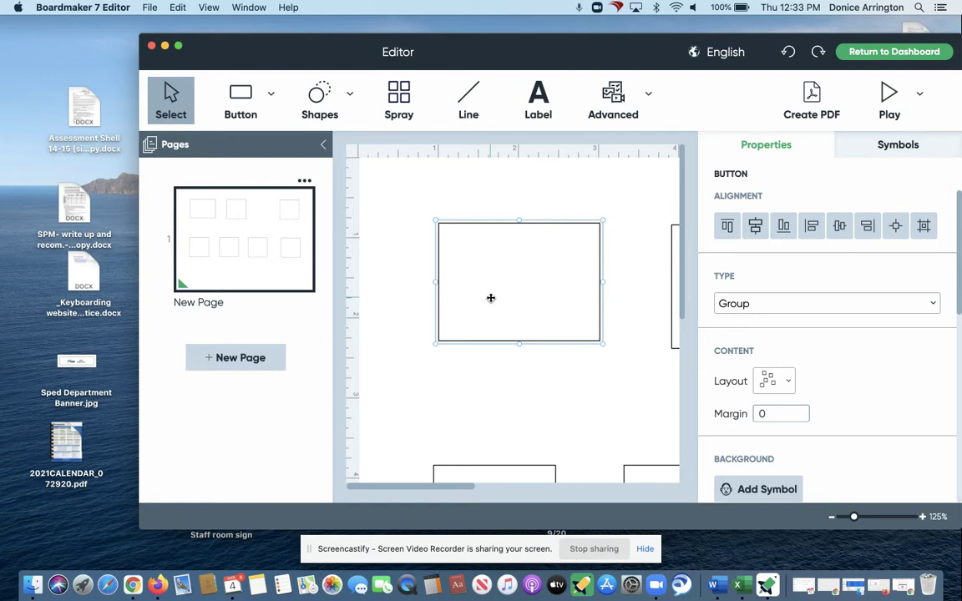
pyautogui.click(678, 315)
pyautogui.hscroll(2, 611, 395)
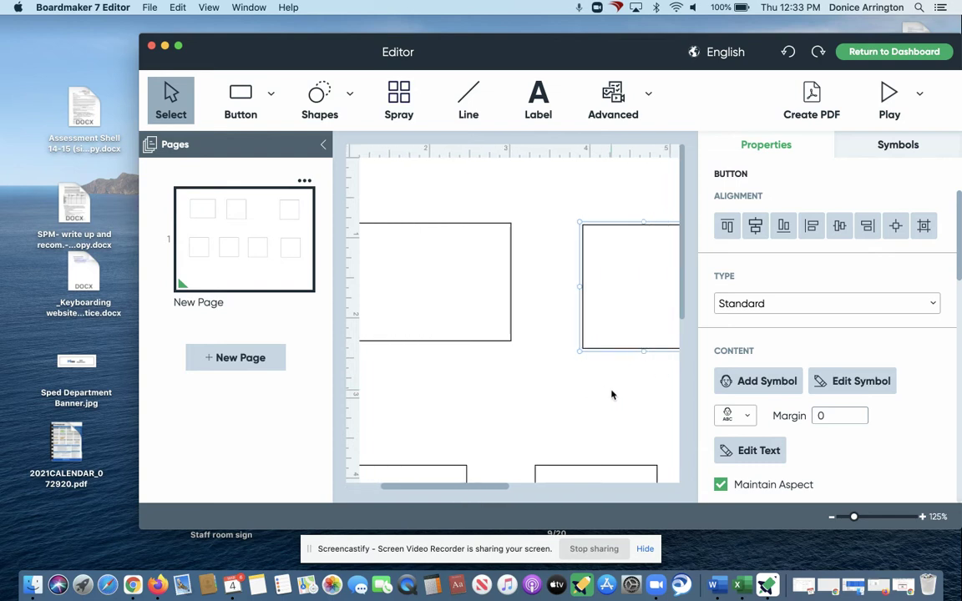
pyautogui.hscroll(3, 611, 395)
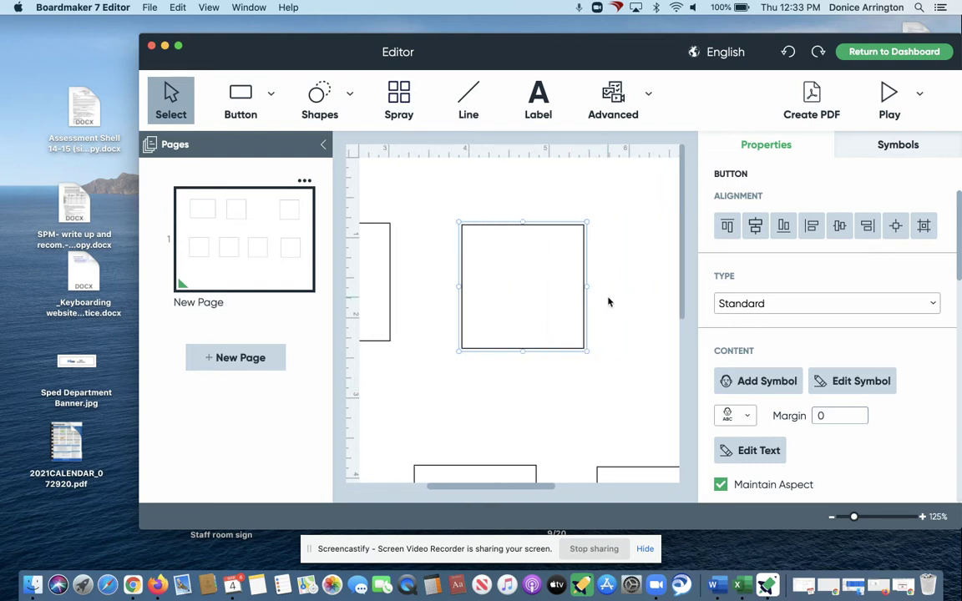
pyautogui.write('Ha')
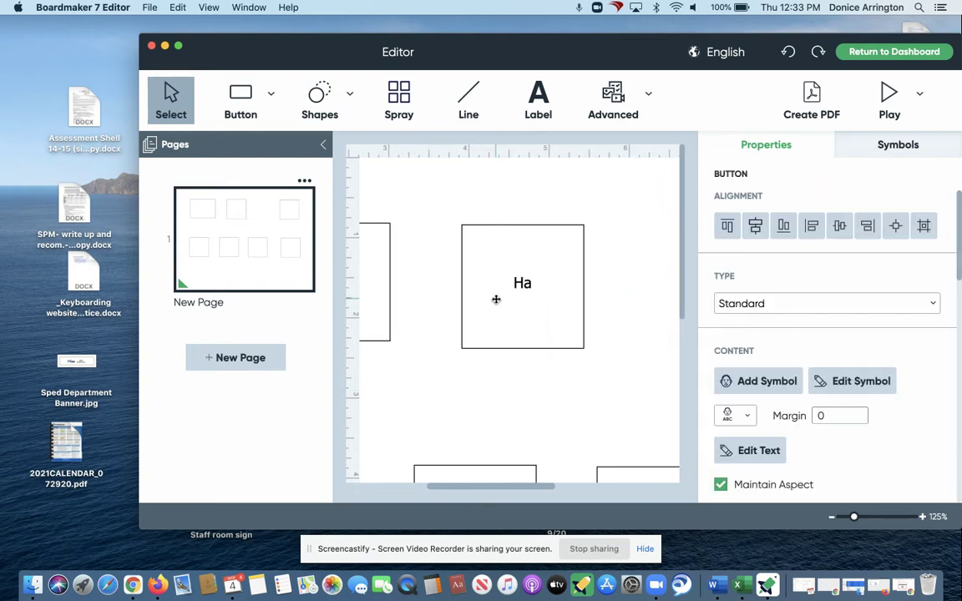
pyautogui.write('mburger')
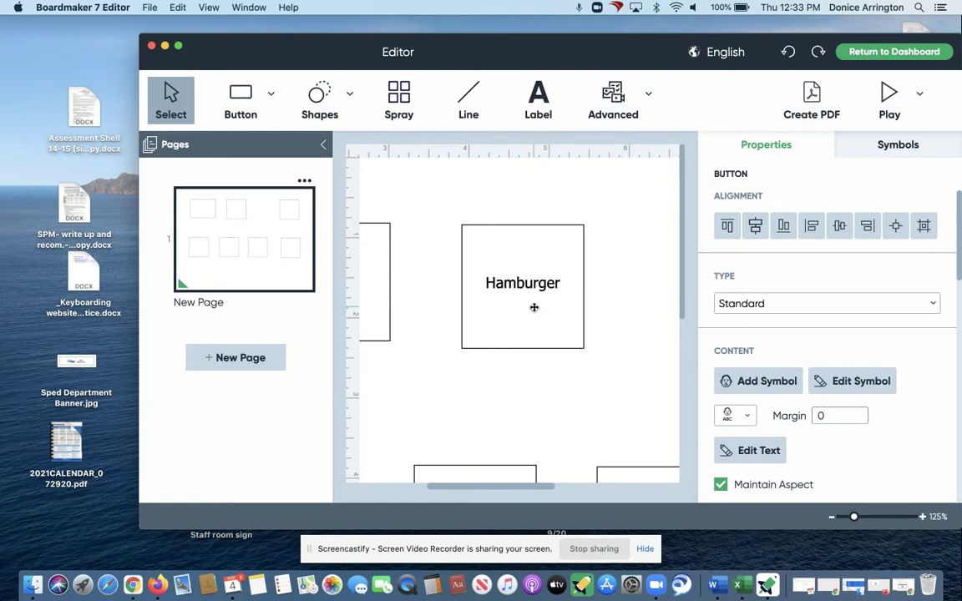
pyautogui.doubleClick(533, 307)
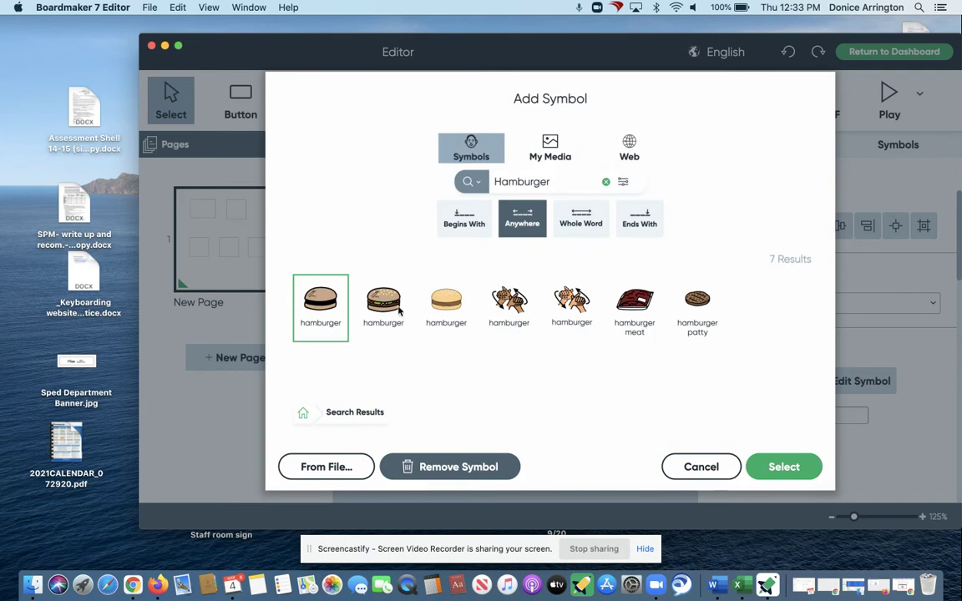
# Place the second hamburger symbol on the button and enlarge the button toward the lower right
pyautogui.click(384, 316)
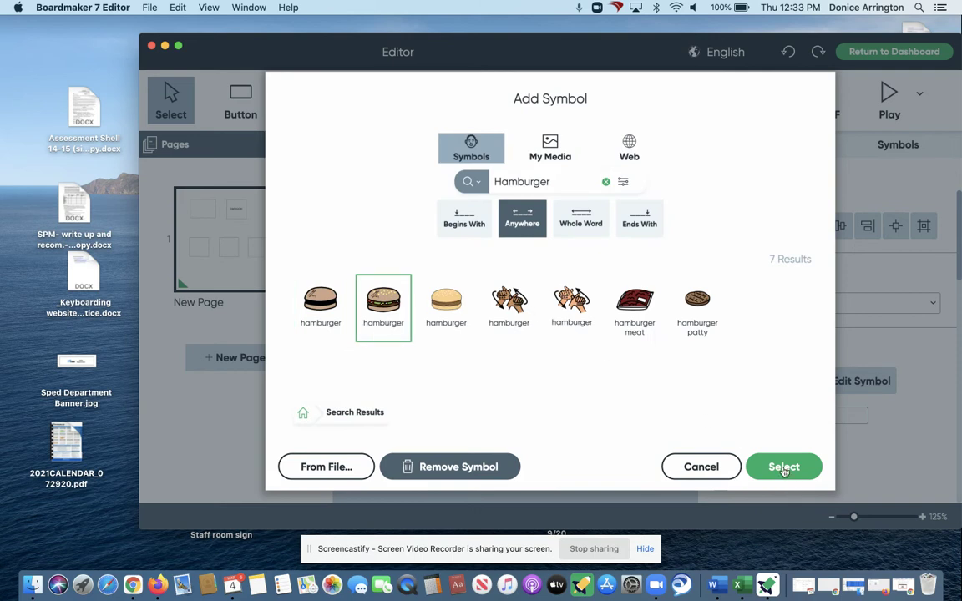
pyautogui.click(783, 466)
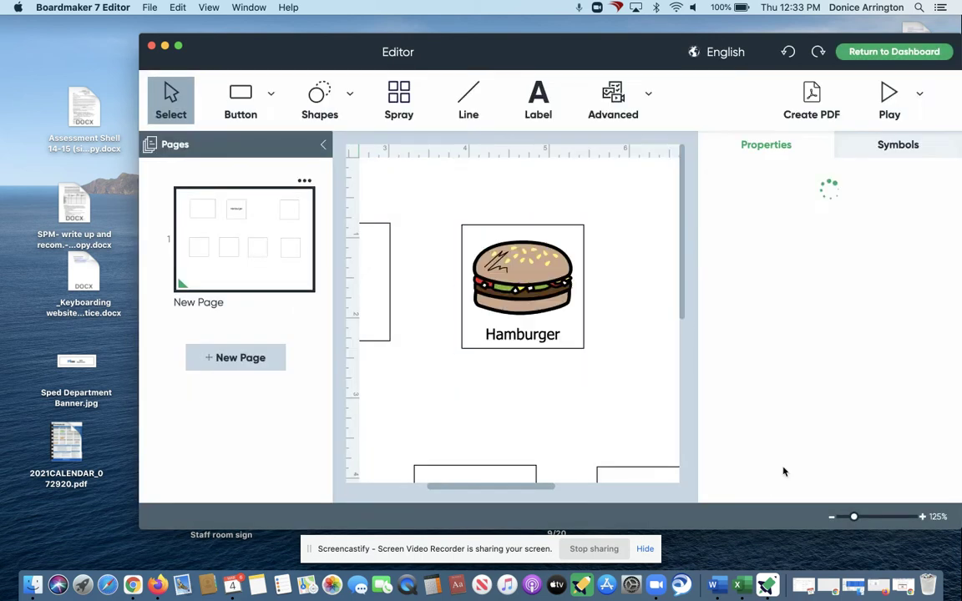
pyautogui.click(586, 350)
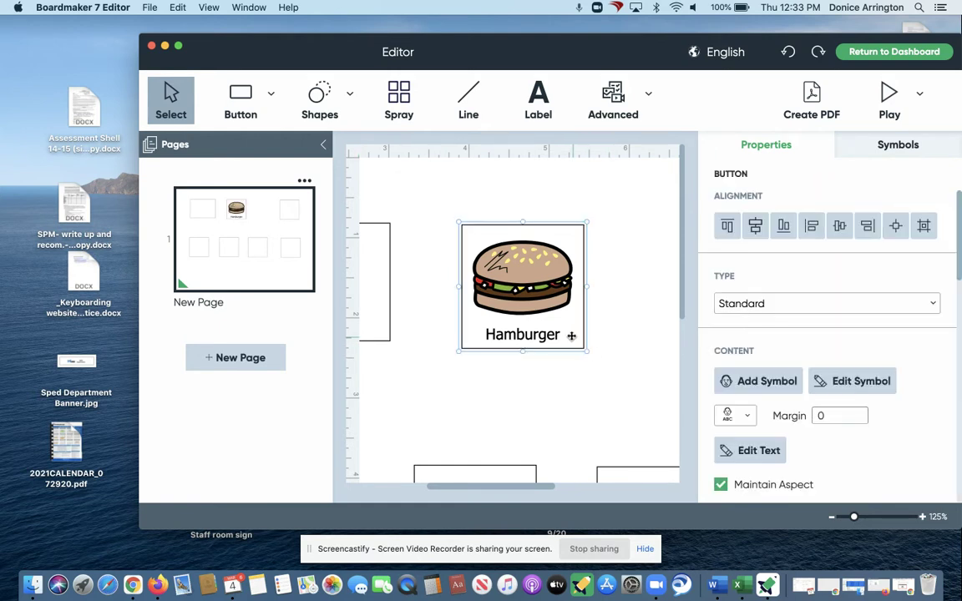
pyautogui.moveTo(587, 350); pyautogui.dragTo(640, 365)
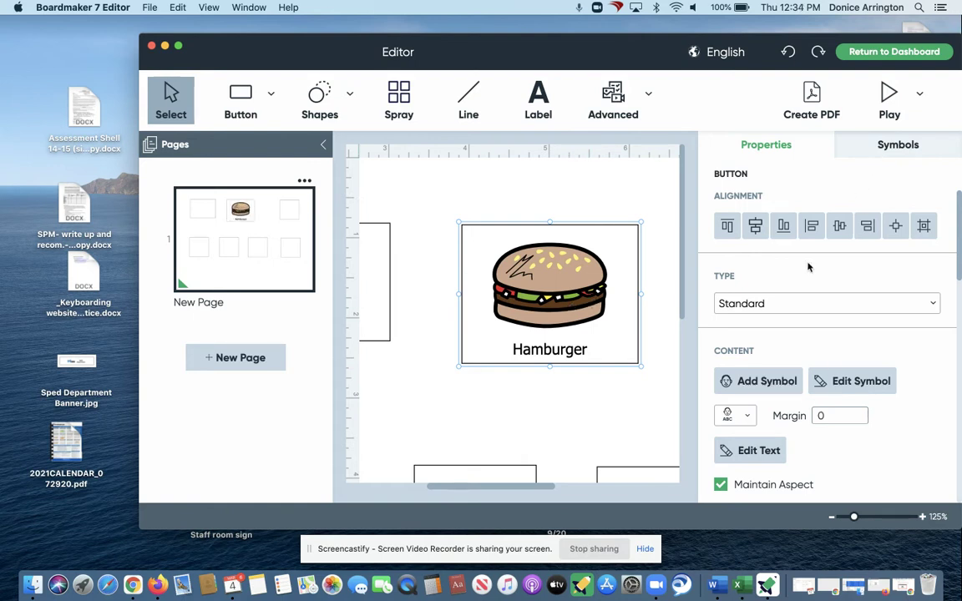
# Reopen the symbol search, cancel it unchanged, and bring up the Symbols library panel
pyautogui.click(754, 381)
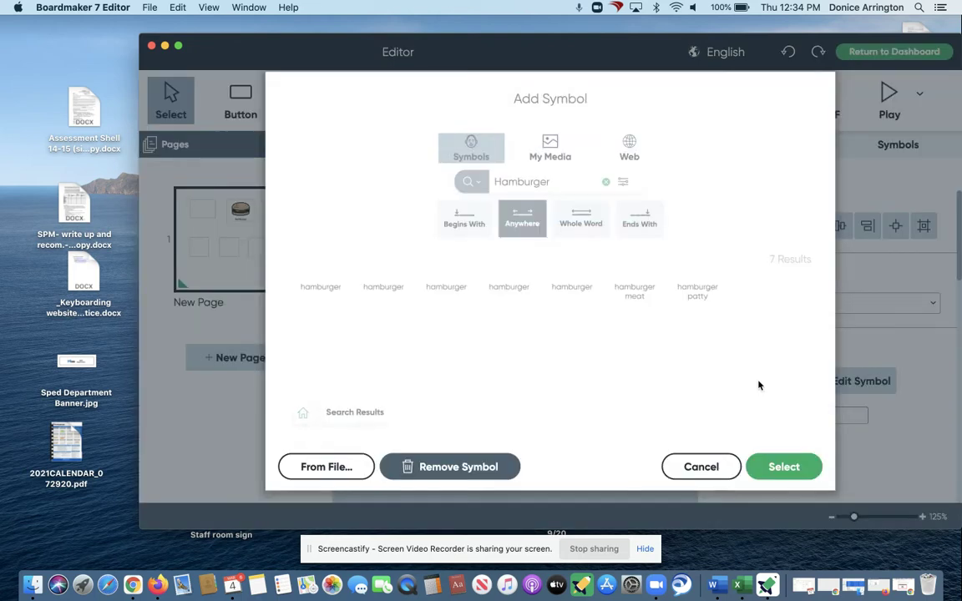
pyautogui.click(701, 469)
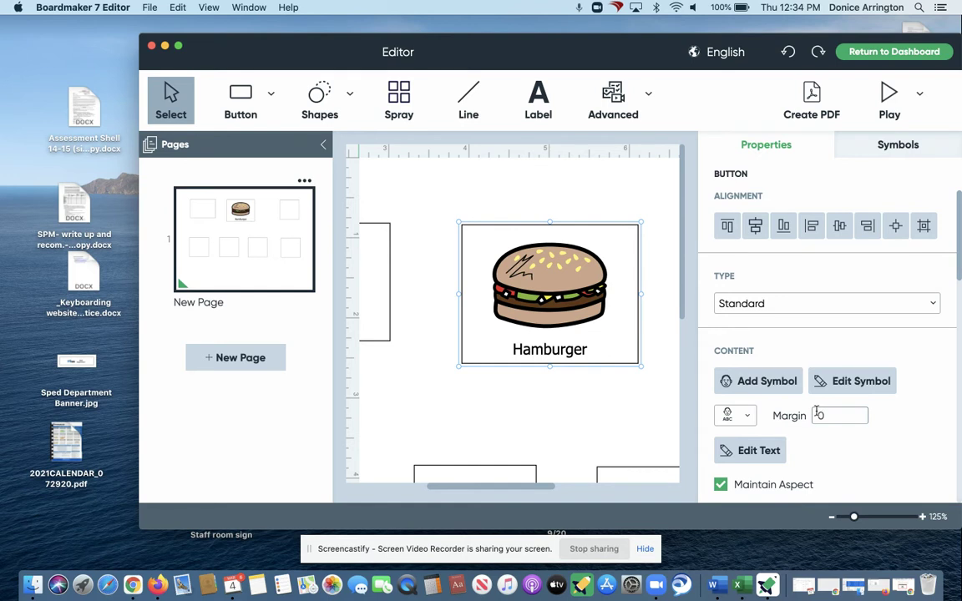
pyautogui.scroll(-3, 817, 415)
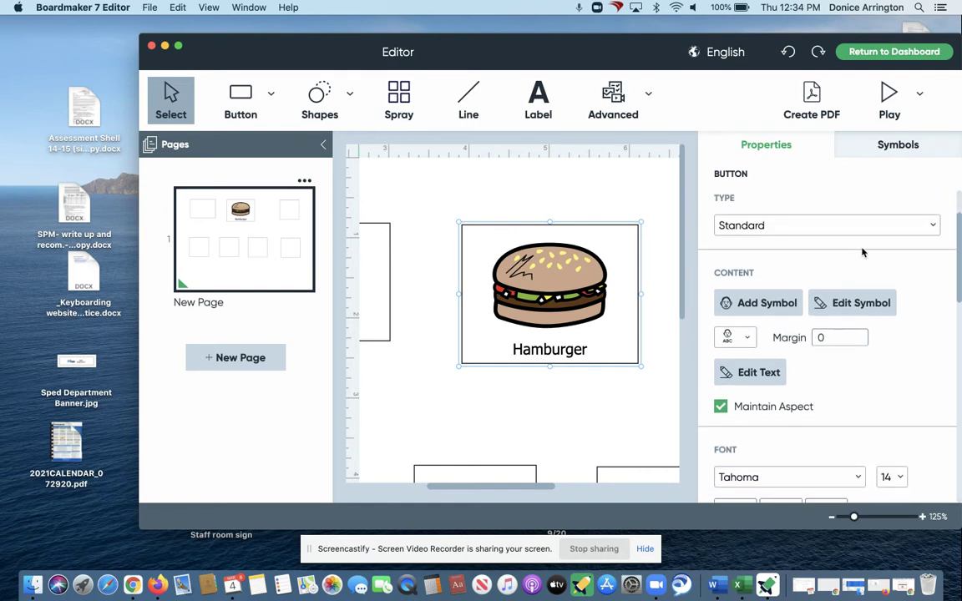
pyautogui.click(887, 143)
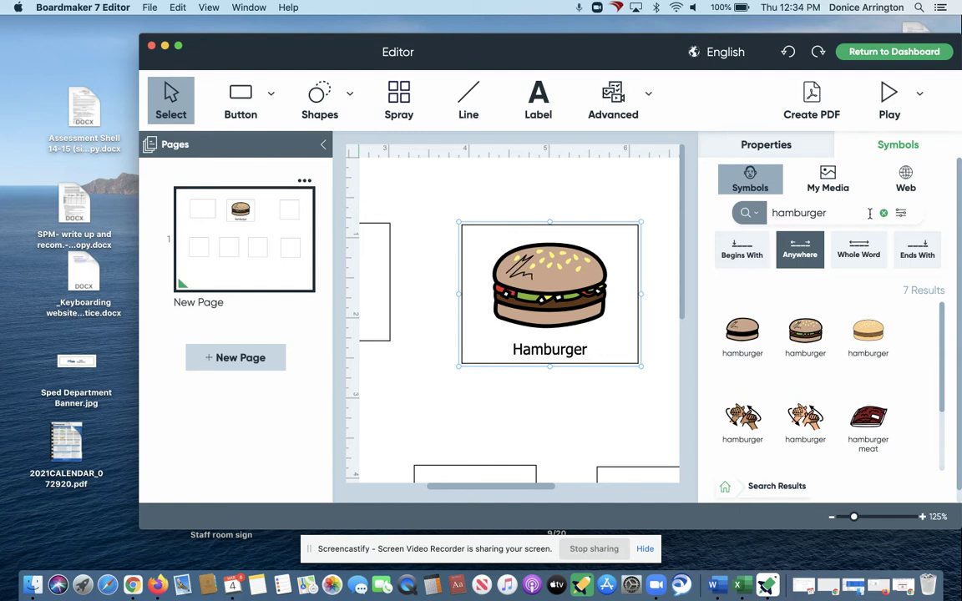
# Search Symbols for French fries and add the fries picture to the Hamburger button, keeping the hamburger
pyautogui.moveTo(870, 214); pyautogui.dragTo(735, 209)
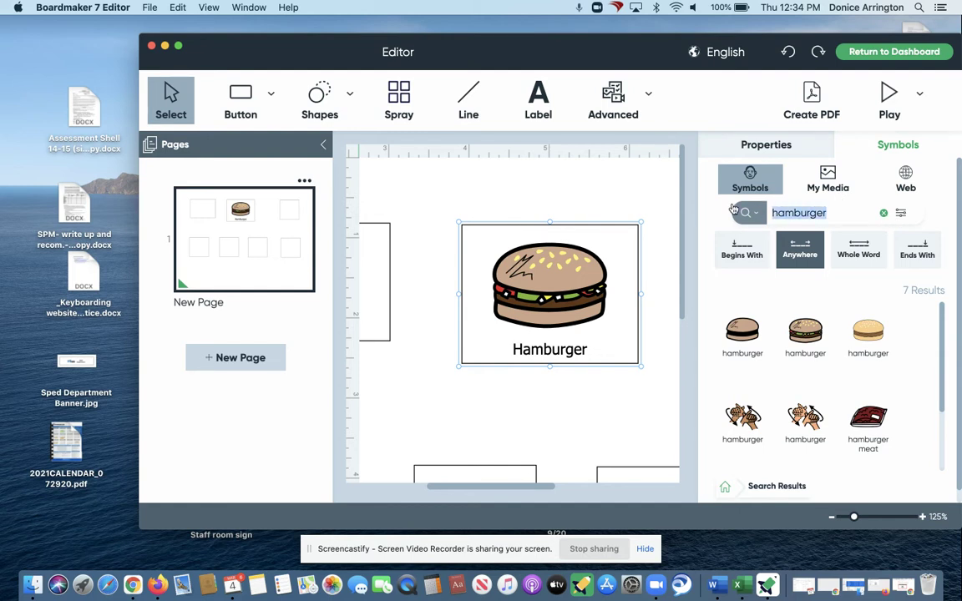
pyautogui.write('french fries')
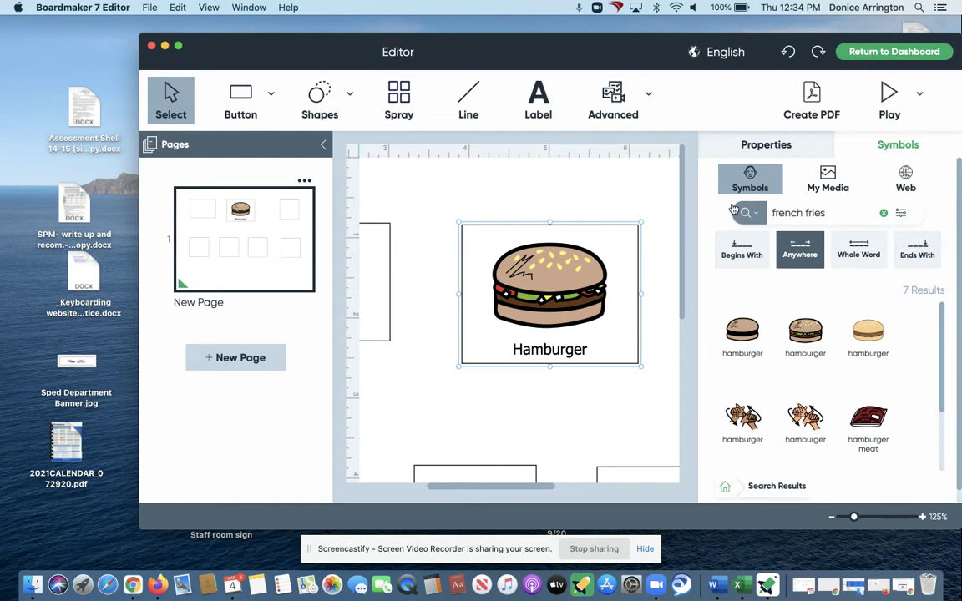
pyautogui.click(748, 214)
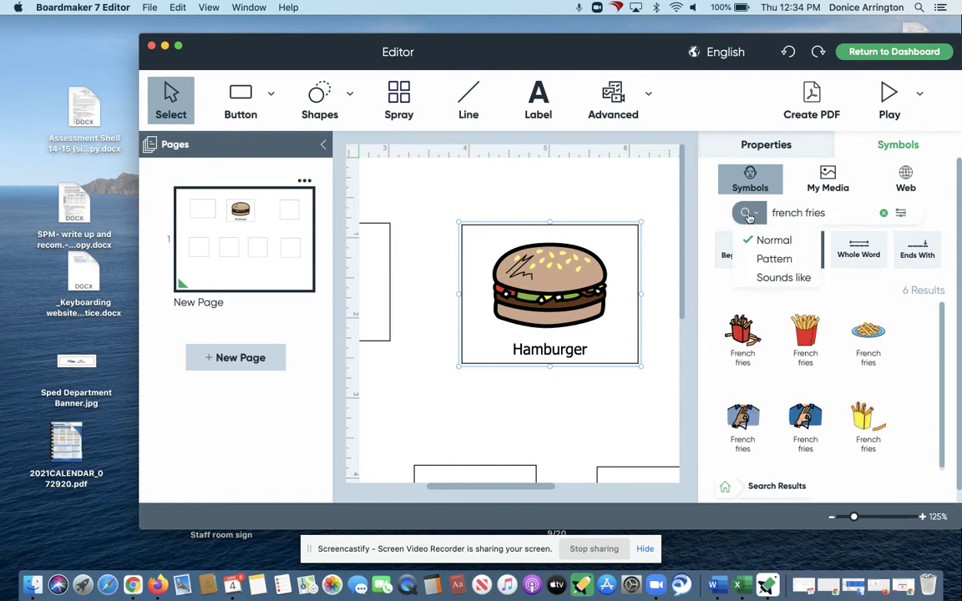
pyautogui.moveTo(805, 332); pyautogui.dragTo(616, 307)
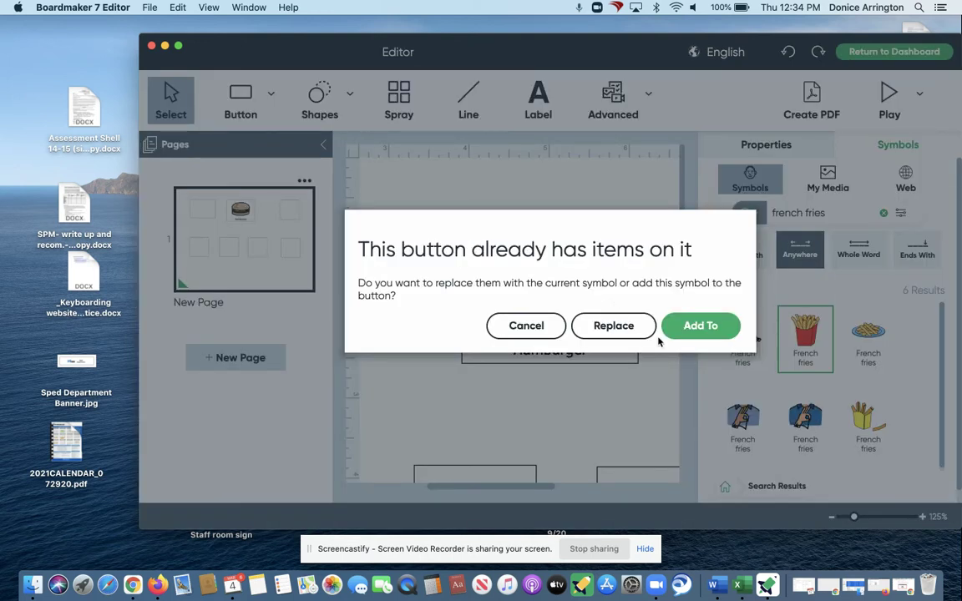
pyautogui.click(693, 330)
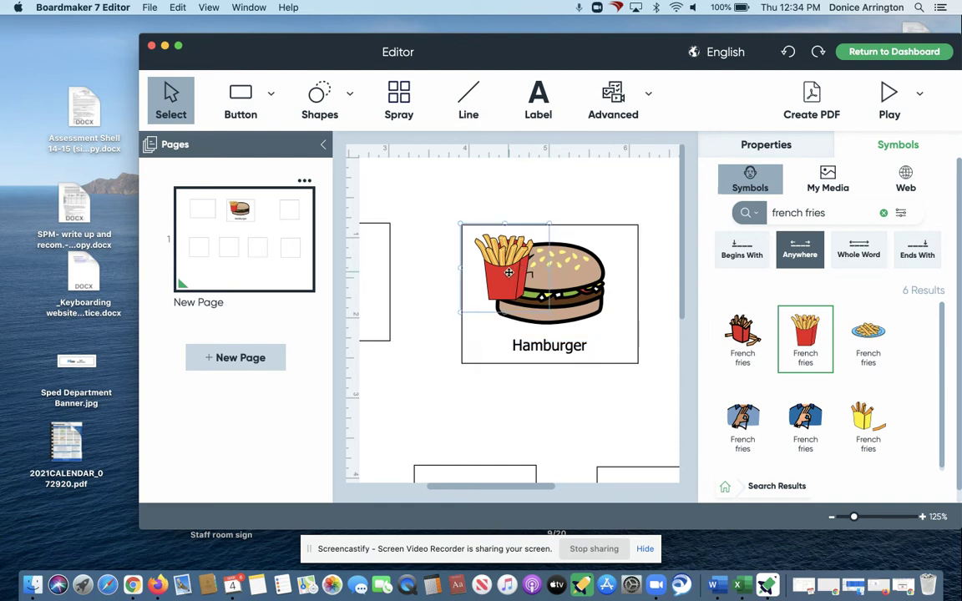
# Shrink the hamburger slightly and move the fries to the button's top-left beside it
pyautogui.moveTo(506, 274); pyautogui.dragTo(487, 309)
pyautogui.click(574, 282)
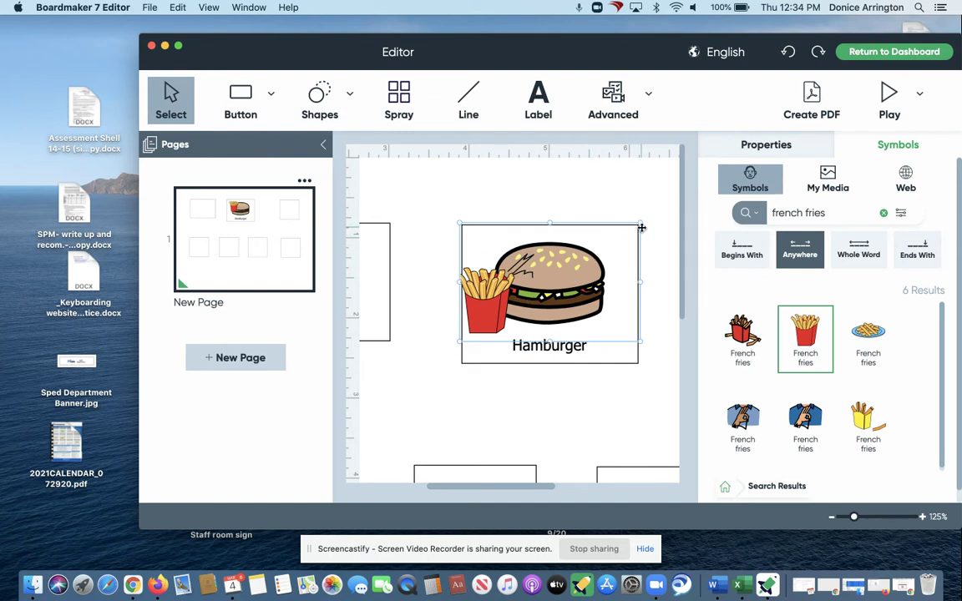
pyautogui.moveTo(640, 225); pyautogui.dragTo(553, 233)
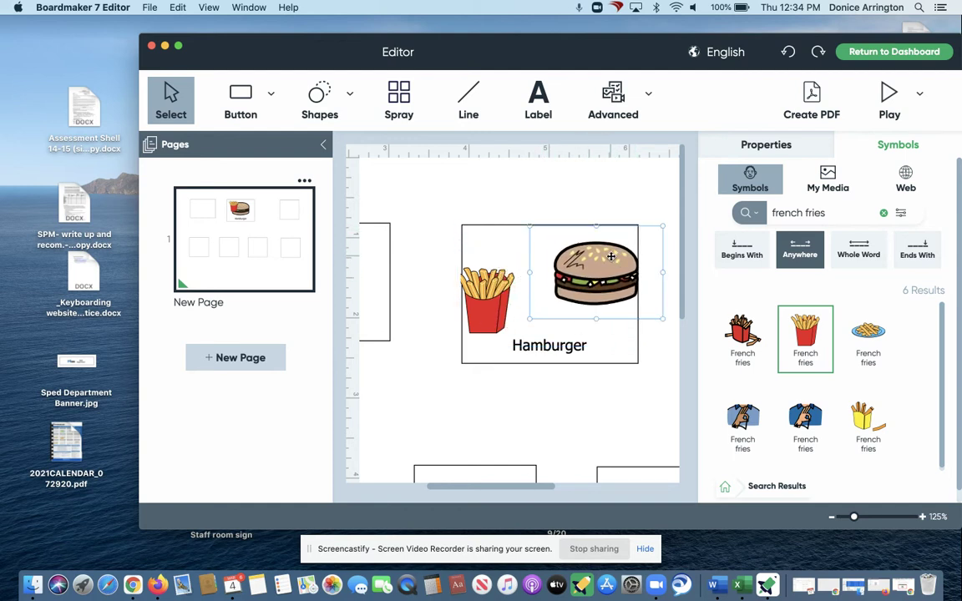
pyautogui.click(493, 277)
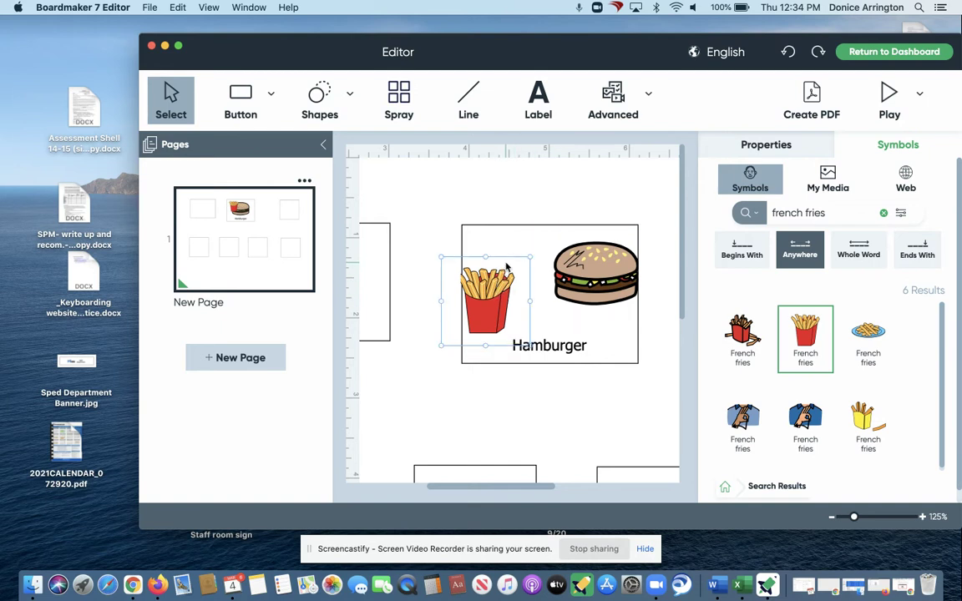
pyautogui.moveTo(493, 276); pyautogui.dragTo(514, 251)
pyautogui.click(580, 345)
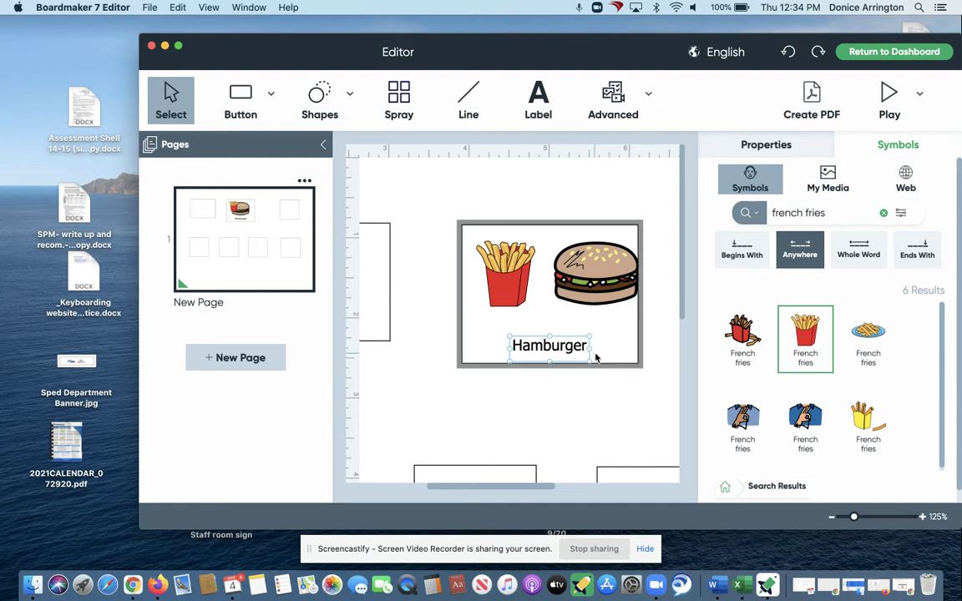
# Append 'and French Fries' to the Hamburger label and nudge the label within the button
pyautogui.click(588, 347)
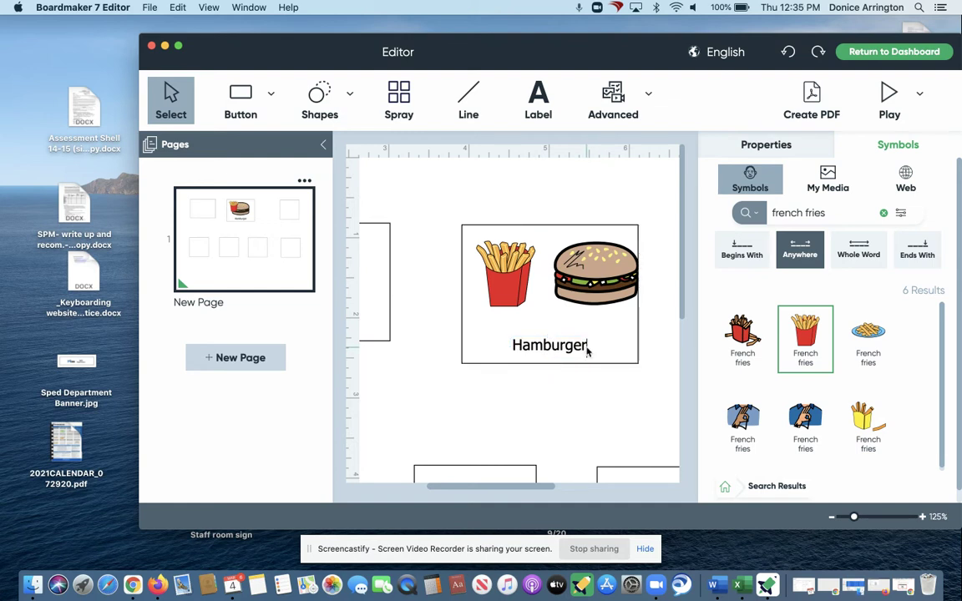
pyautogui.write('and')
pyautogui.press('BackSpace')
pyautogui.press('BackSpace')
pyautogui.write('Frenc')
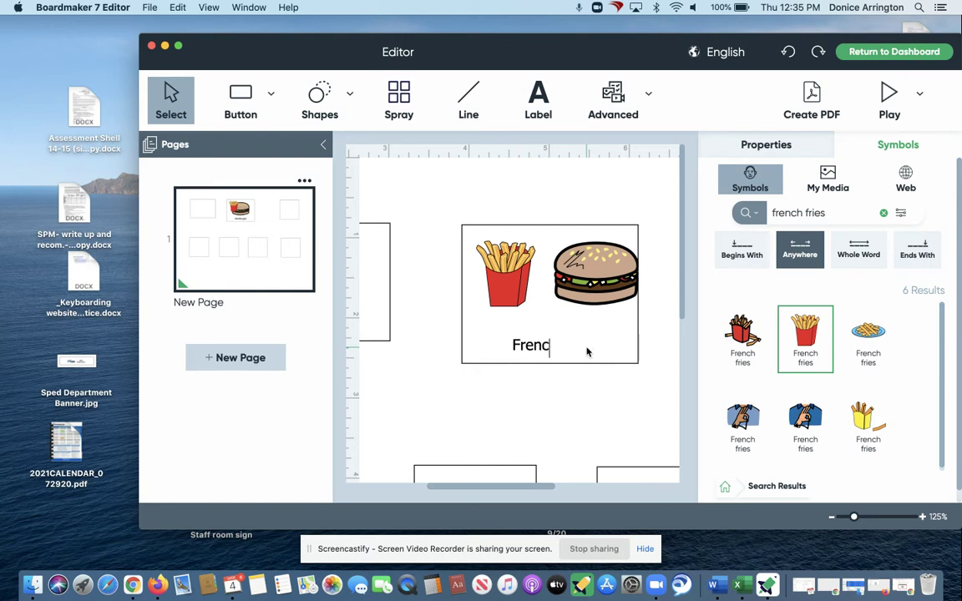
pyautogui.write('h Fries')
pyautogui.click(572, 388)
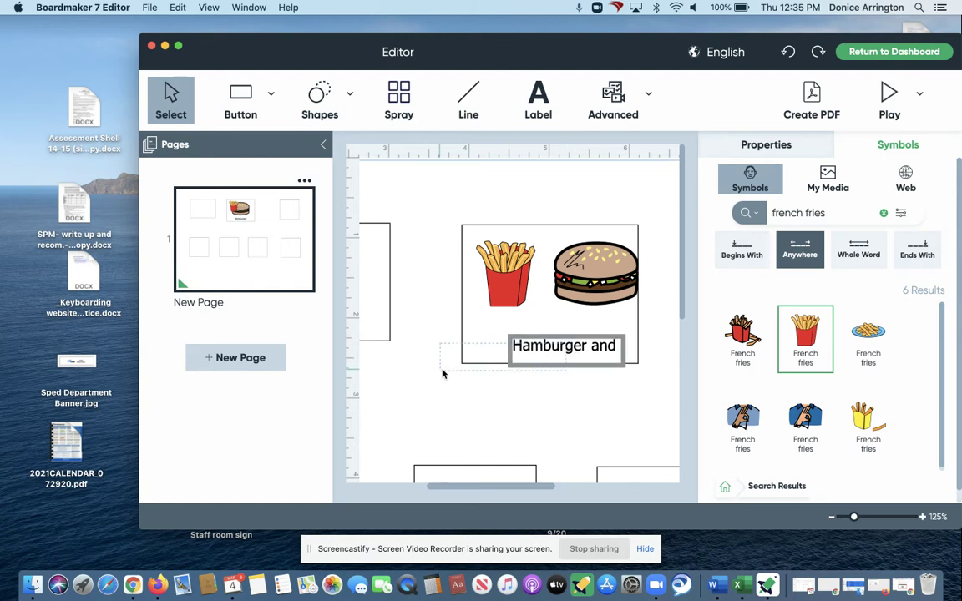
pyautogui.click(558, 346)
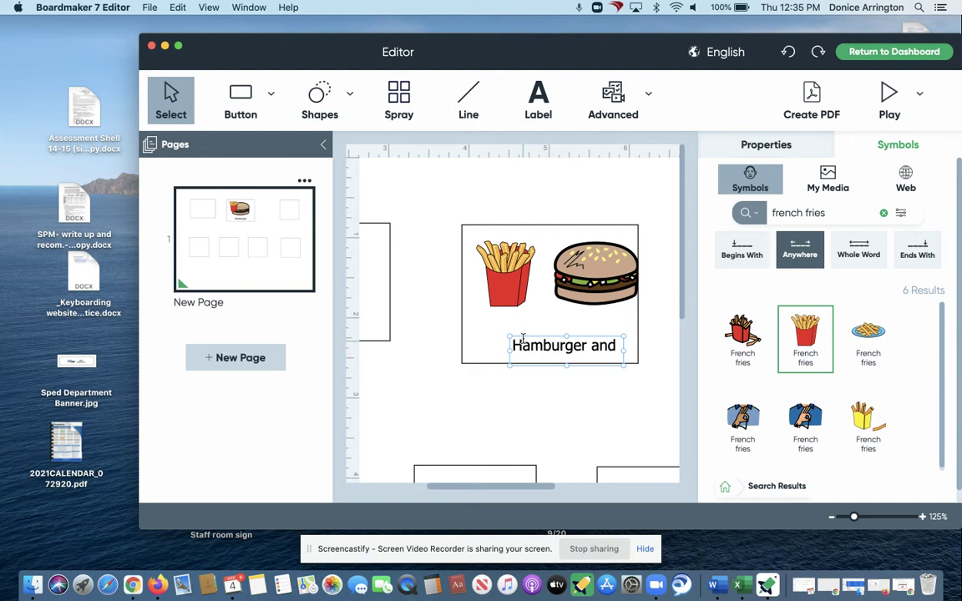
pyautogui.moveTo(511, 338)
pyautogui.mouseDown()
pyautogui.moveTo(442, 338)
pyautogui.moveTo(494, 338)
pyautogui.mouseUp()
pyautogui.moveTo(552, 332); pyautogui.dragTo(555, 330)
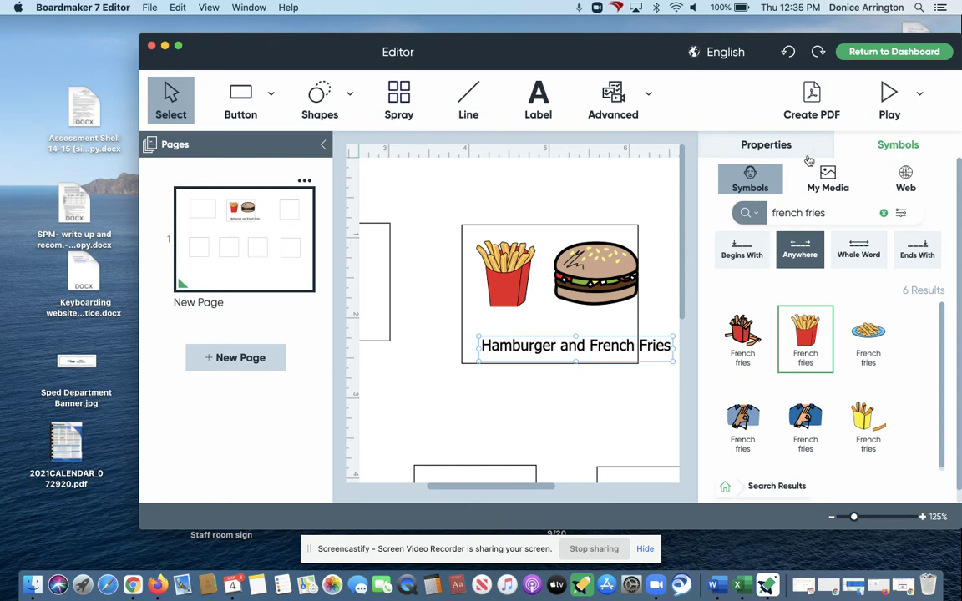
pyautogui.click(776, 147)
# Set the 'Hamburger and French Fries' label text to size 11 and centre it below the pictures
pyautogui.scroll(-3, 731, 410)
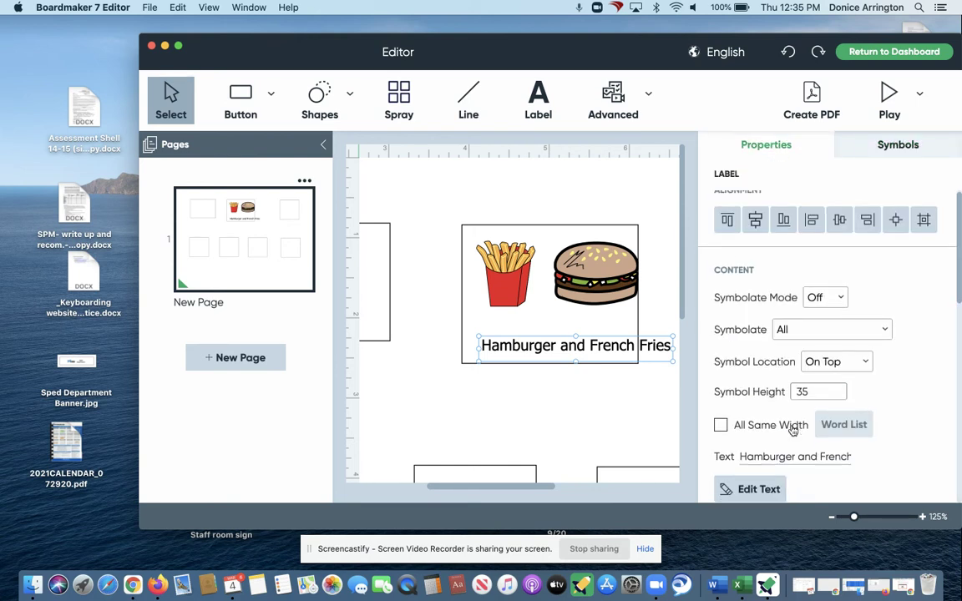
pyautogui.click(756, 388)
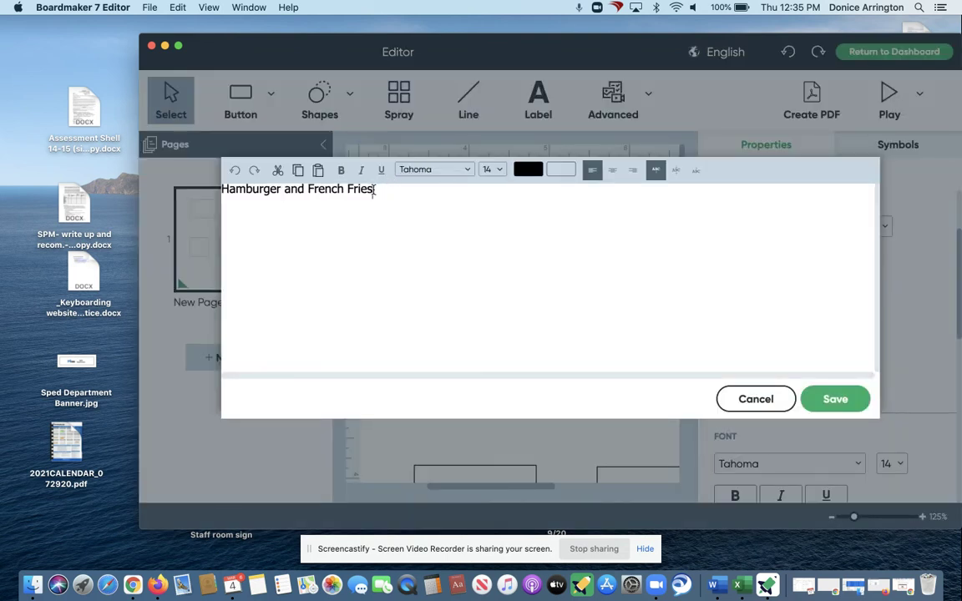
pyautogui.moveTo(375, 189); pyautogui.dragTo(222, 190)
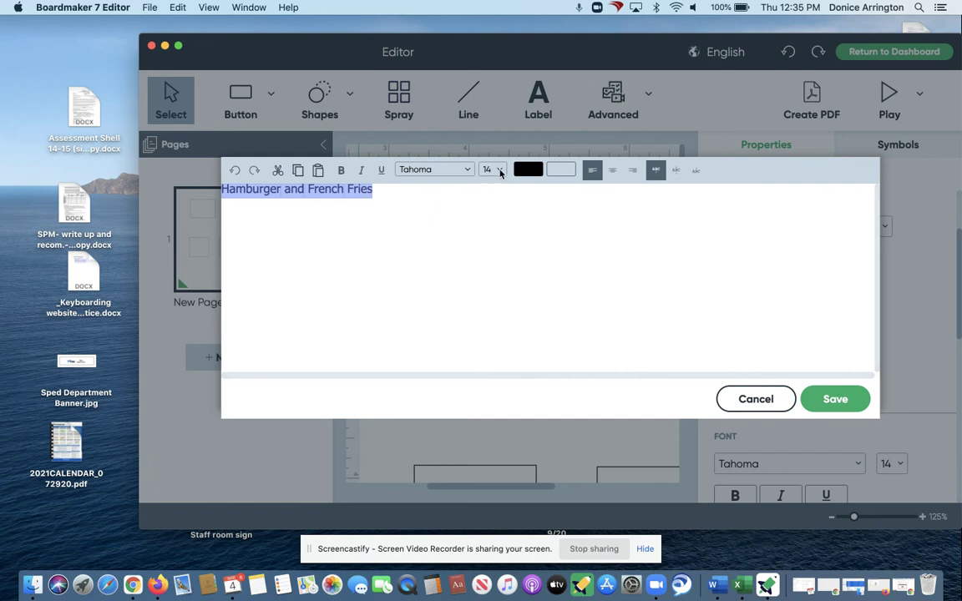
pyautogui.click(500, 170)
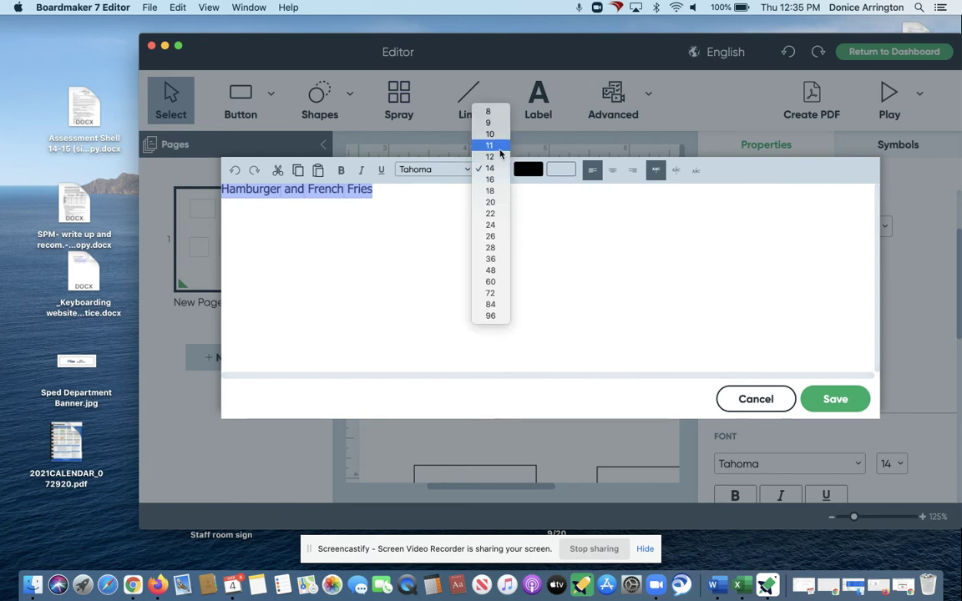
pyautogui.click(489, 145)
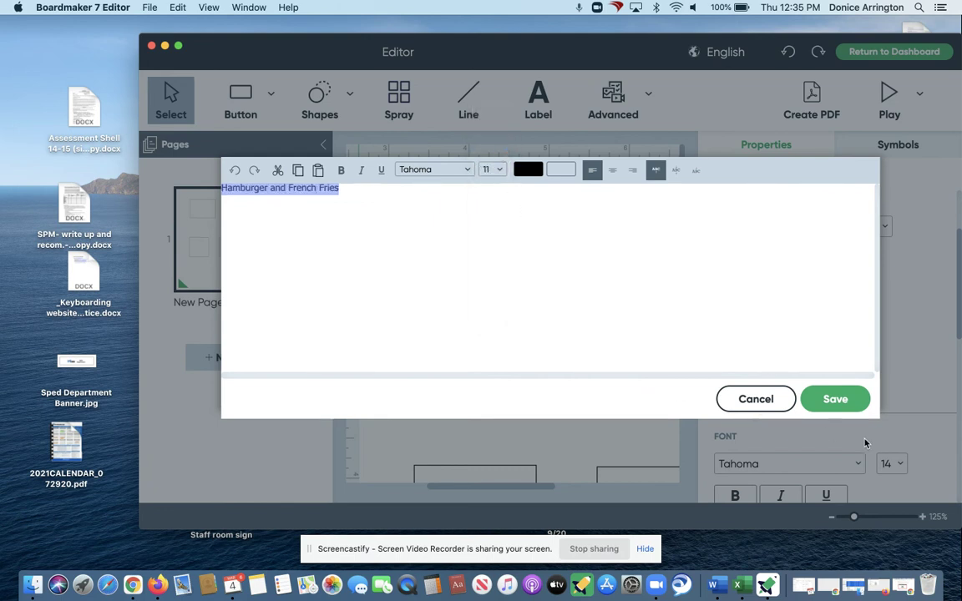
pyautogui.click(846, 400)
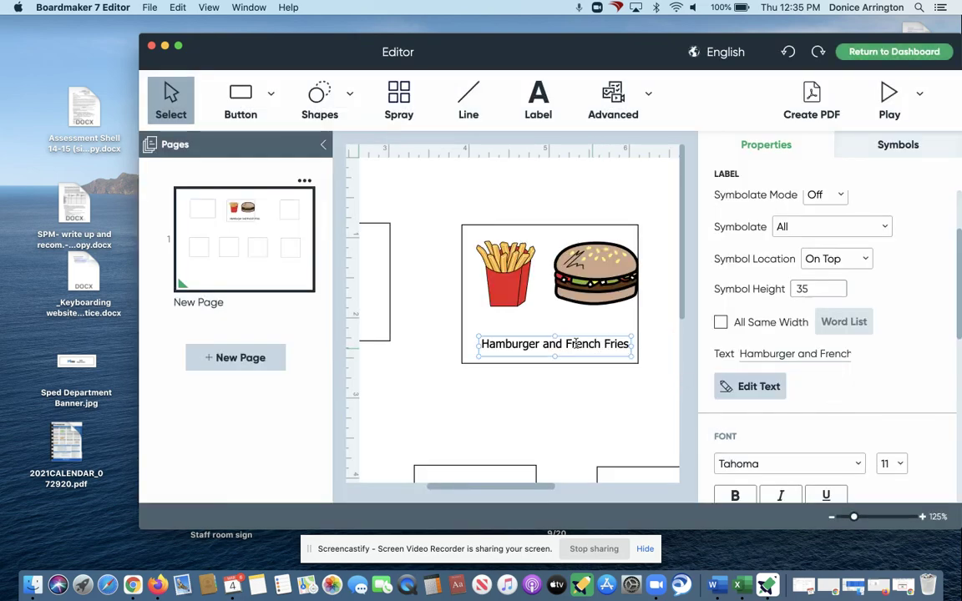
pyautogui.moveTo(535, 337); pyautogui.dragTo(526, 331)
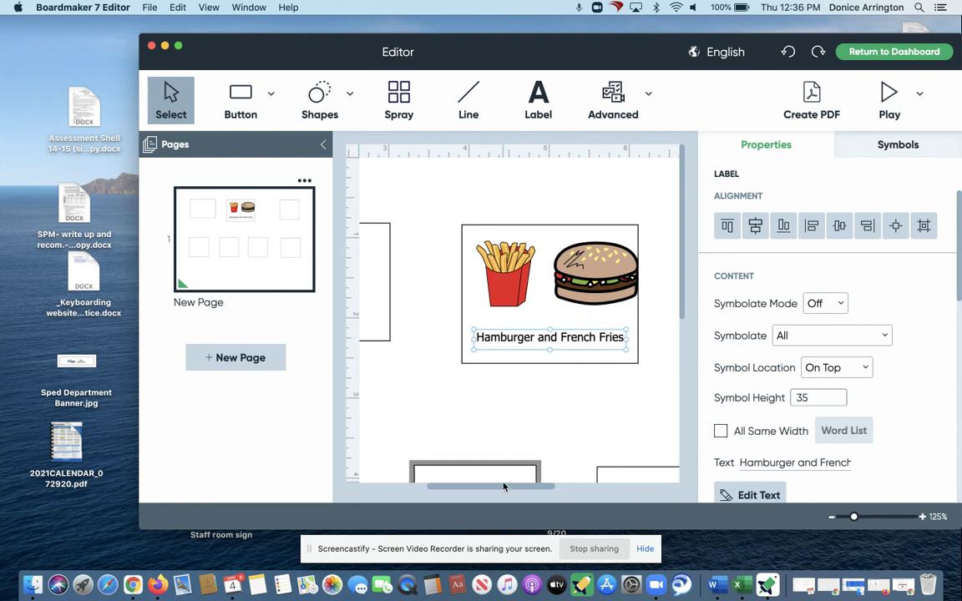
# Bring the Screencastify help page in Chrome back to the front
pyautogui.scroll(-5, 522, 428)
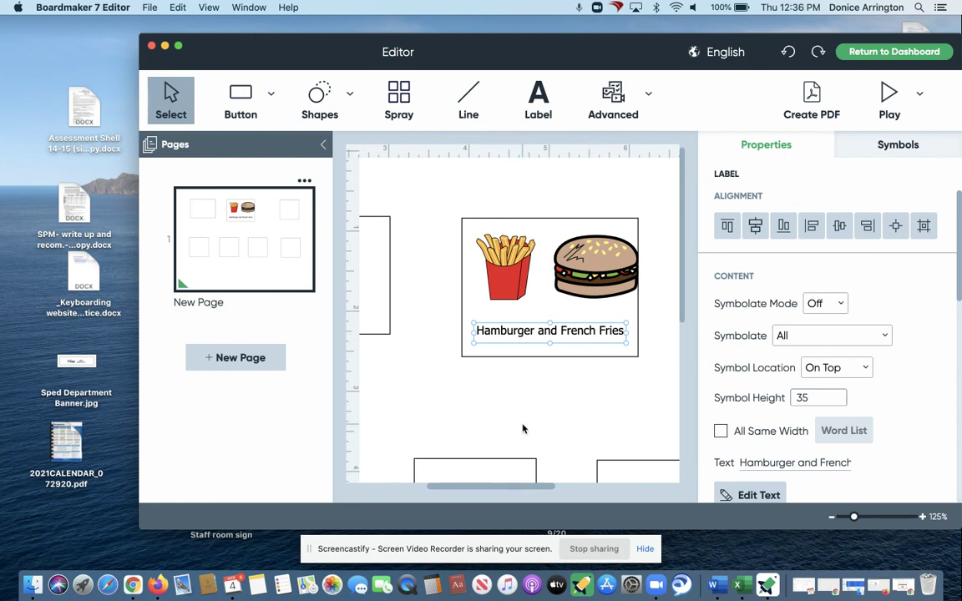
pyautogui.scroll(-8, 522, 429)
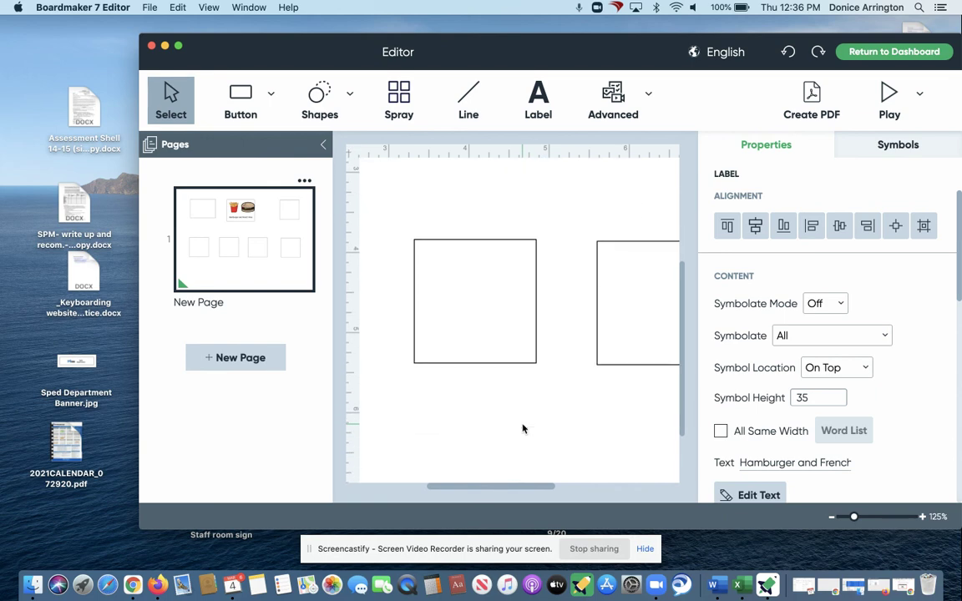
pyautogui.click(906, 585)
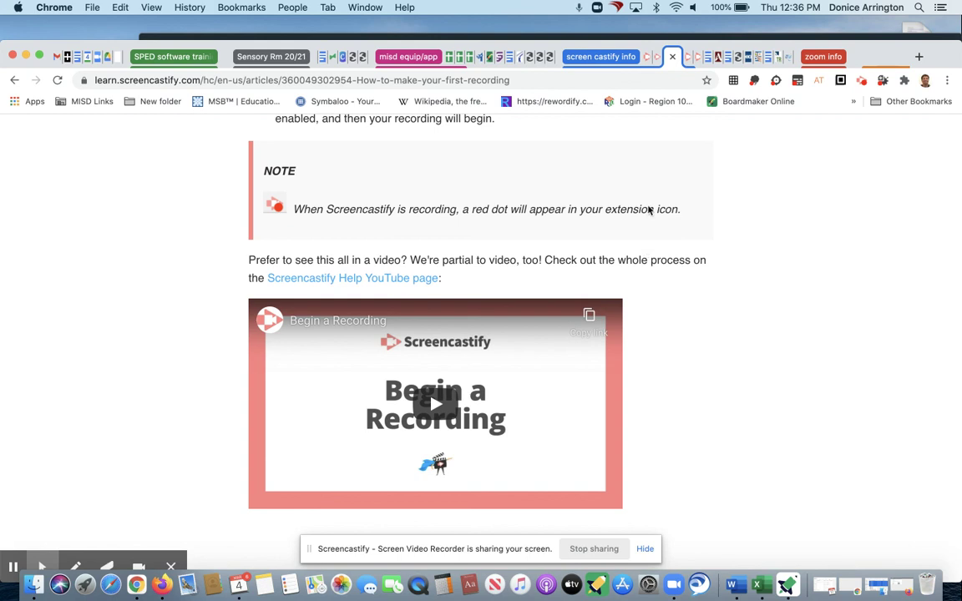